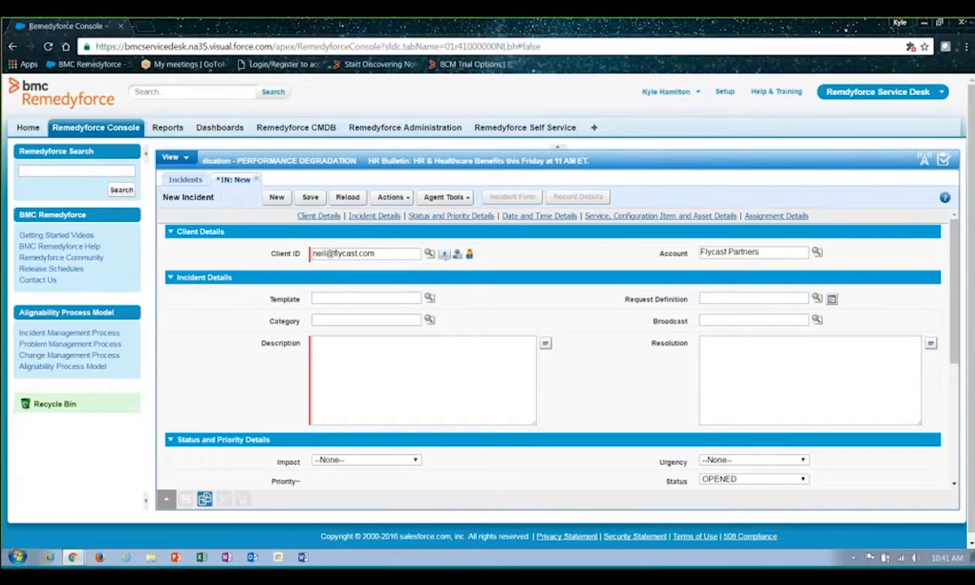
Step: Set the new incident's category to Software and expand the smart suggestions for it
left_click(357, 320)
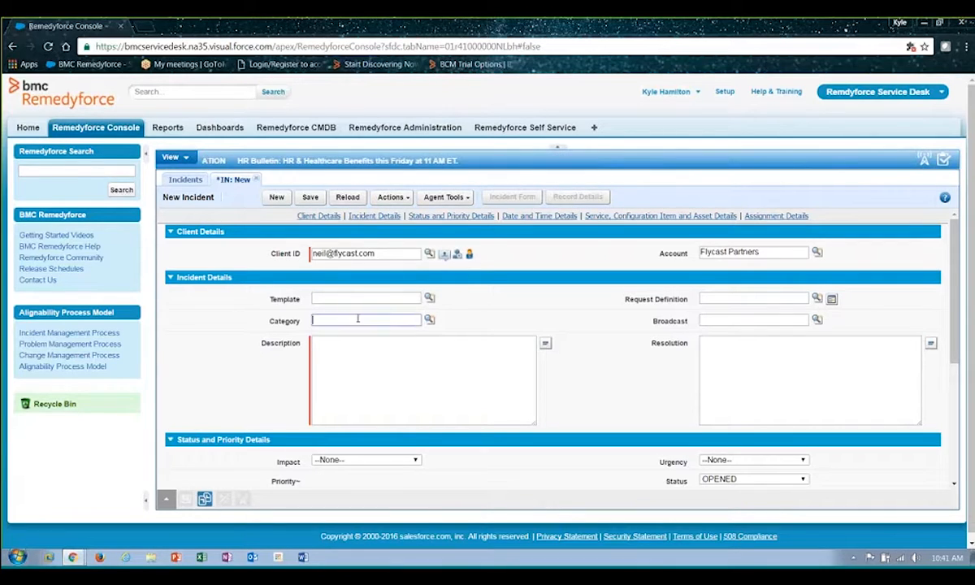
type("soft")
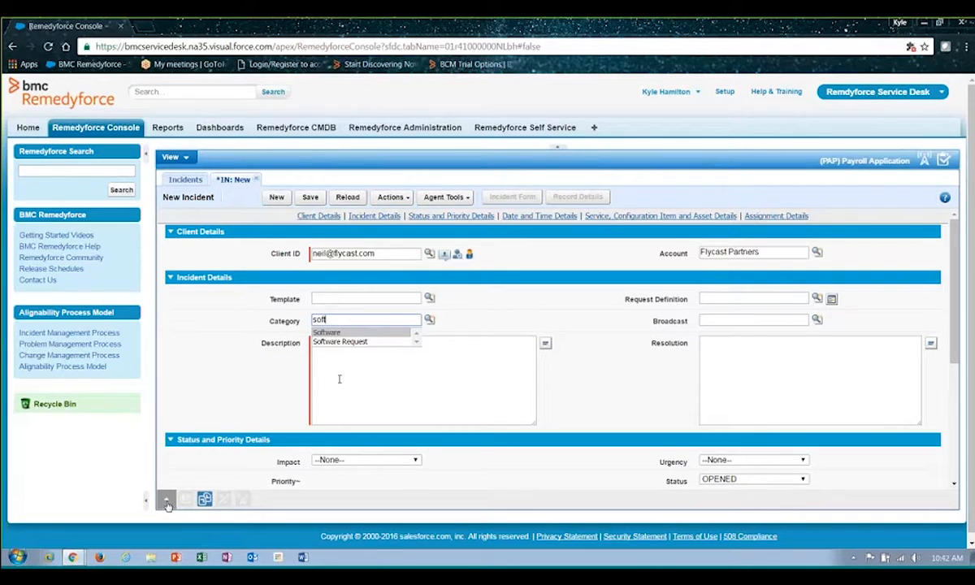
left_click(327, 332)
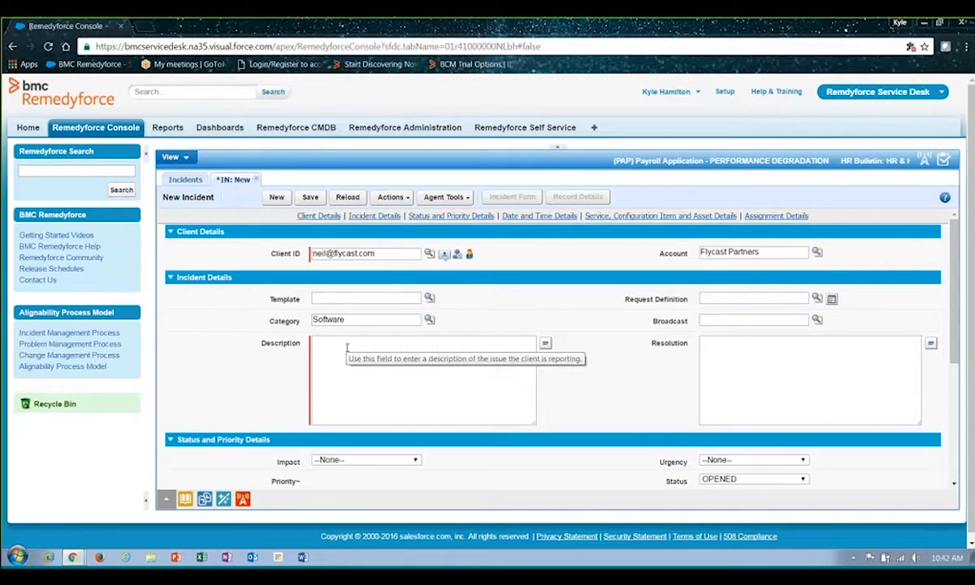
left_click(347, 348)
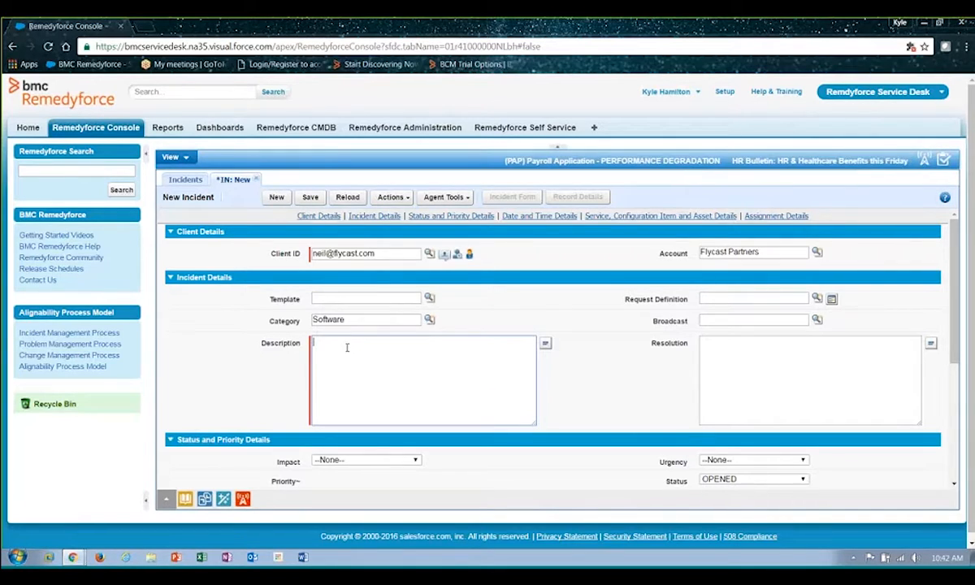
left_click(166, 499)
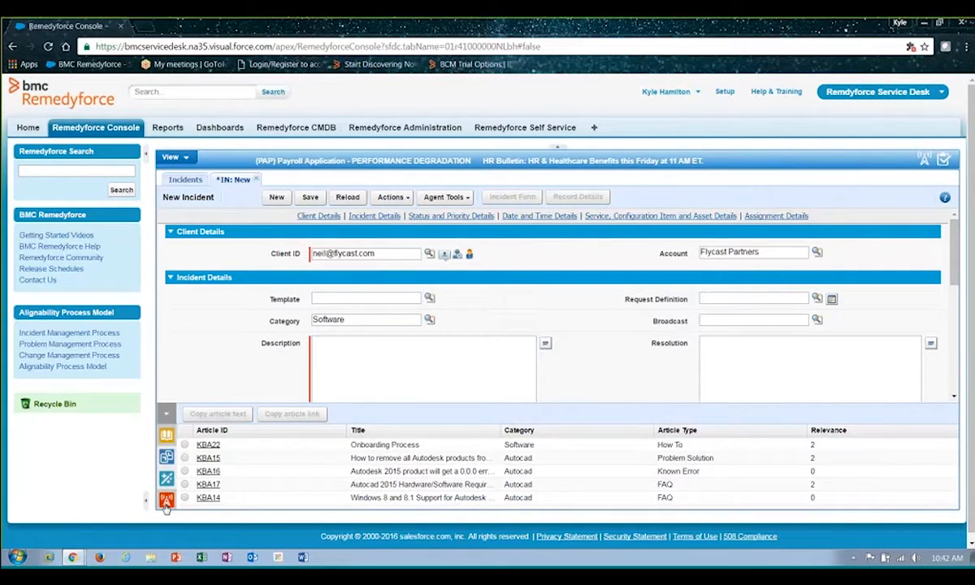
Step: Enter "User is having issues with outlook client" as the incident's description
left_click(374, 350)
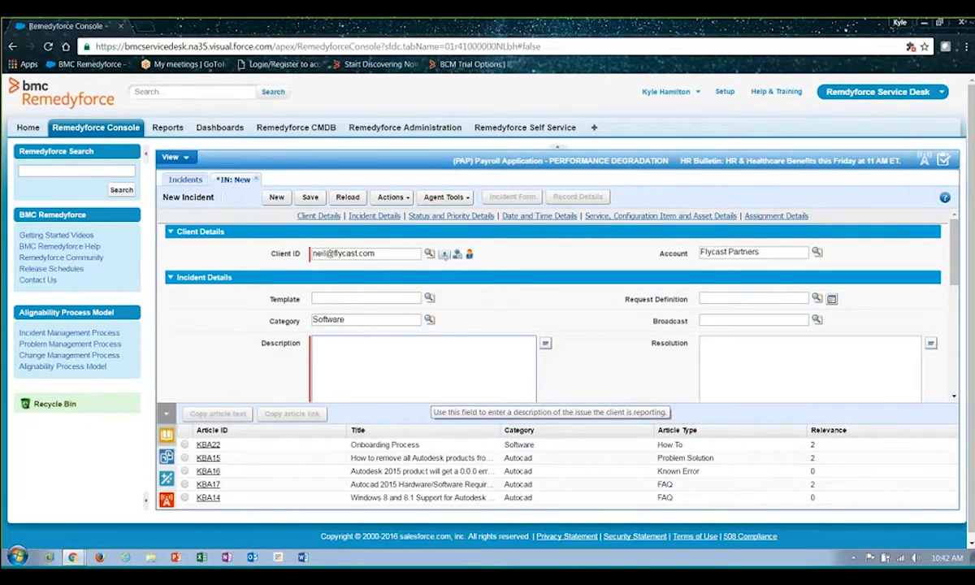
left_click(415, 347)
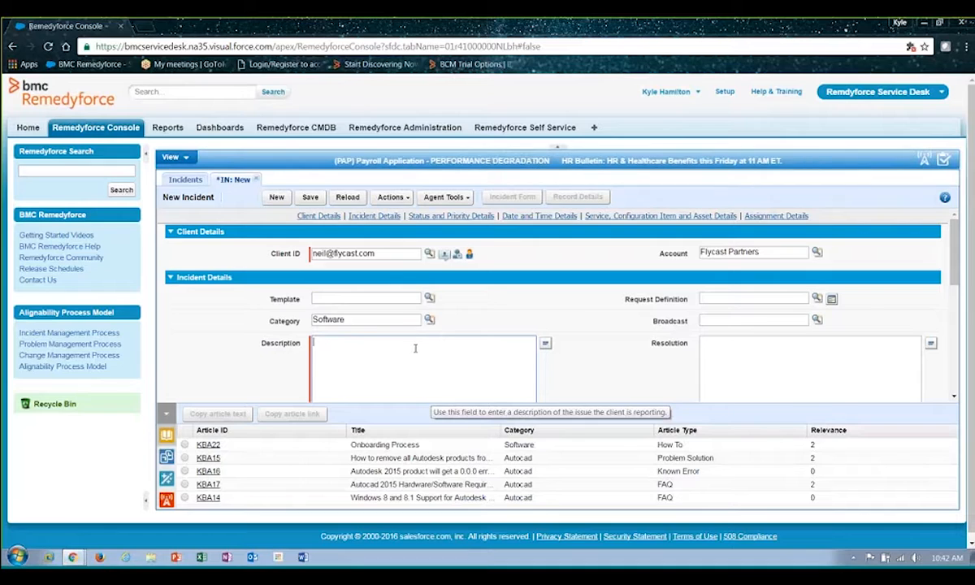
type("U")
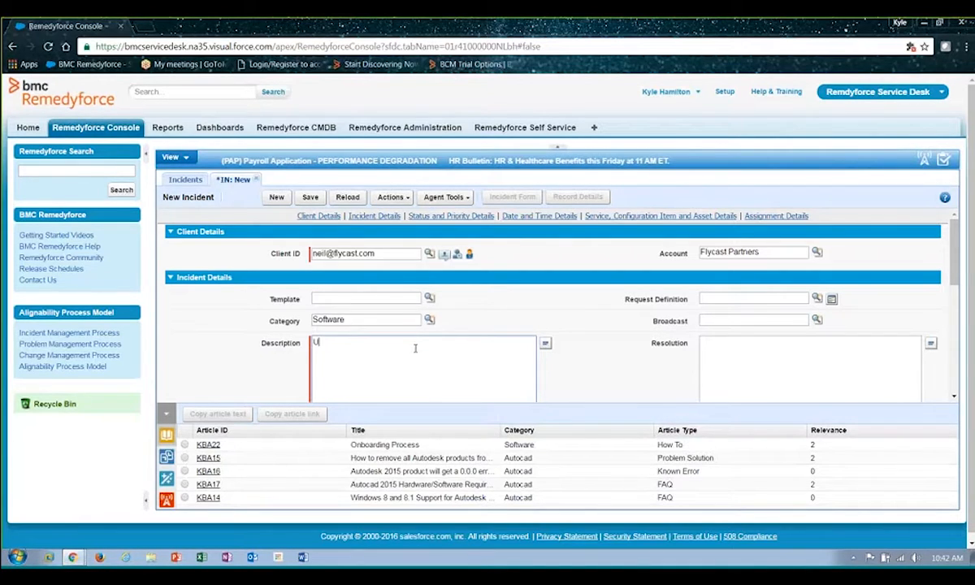
type("ser is having issu")
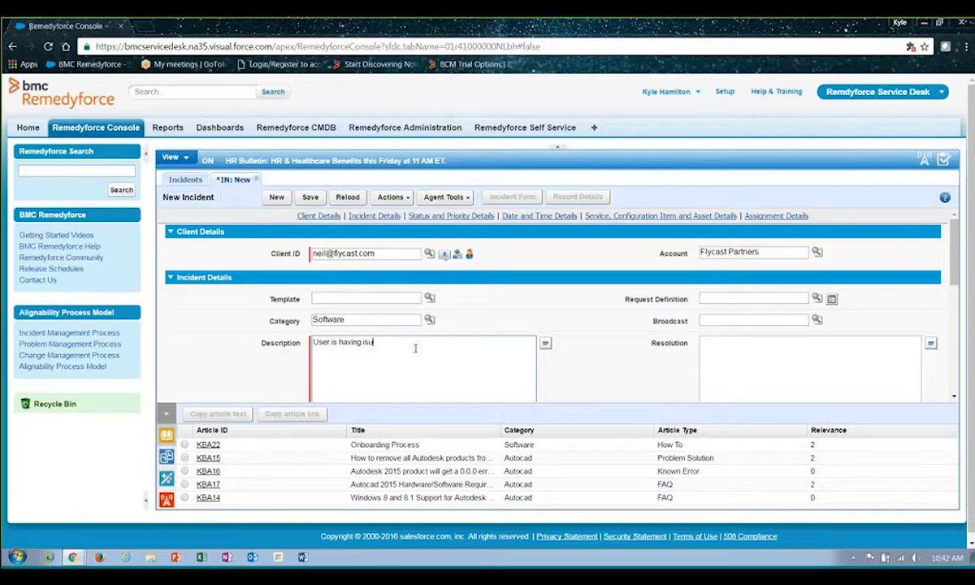
type("es with ")
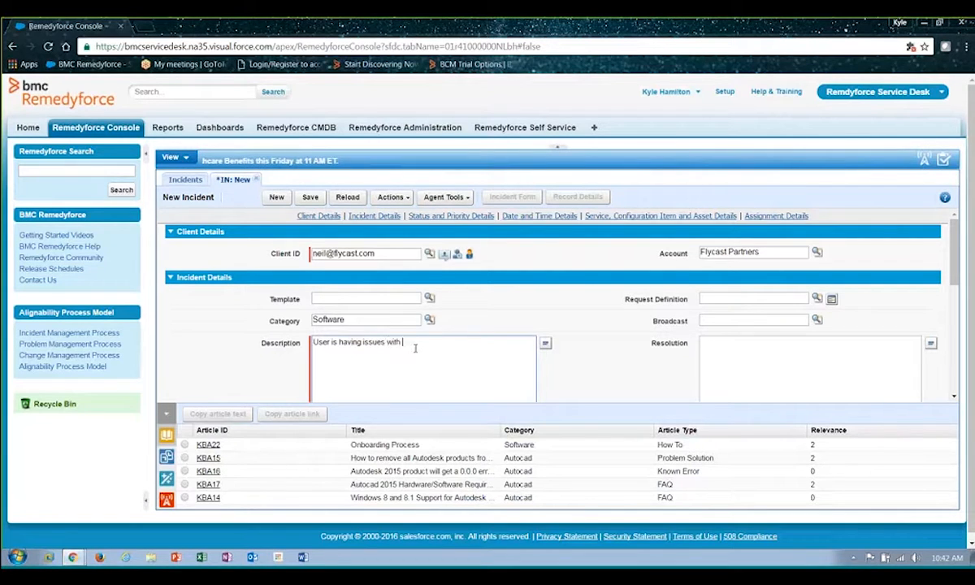
type("outlook")
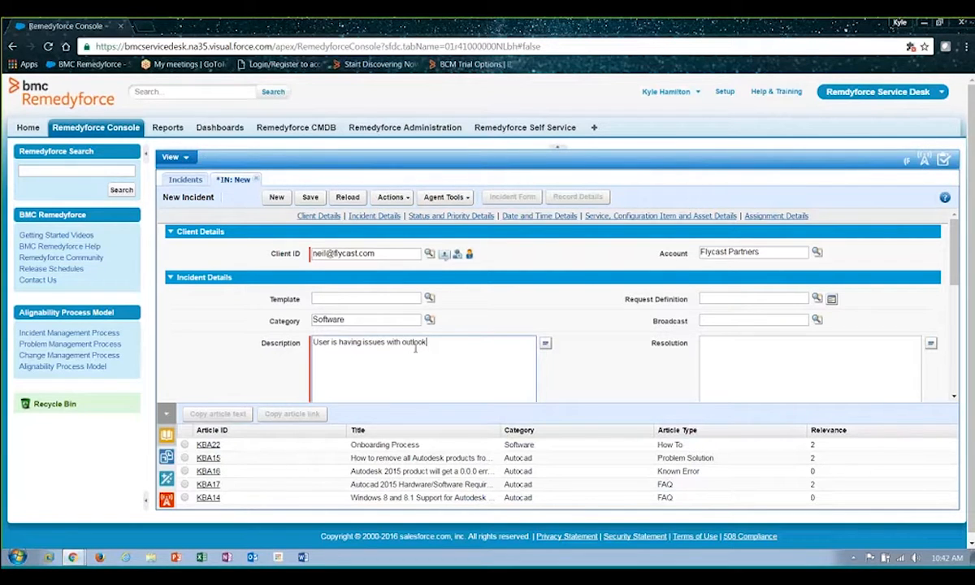
type(" client")
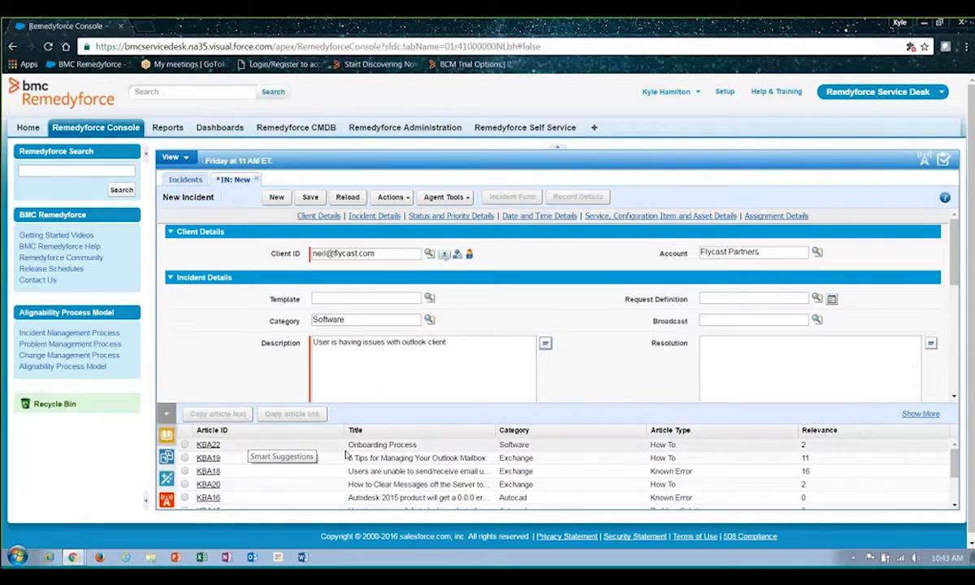
Step: Open the suggested article "5 Tips for Managing Your Outlook Mailbox", read through its answer and close it
left_click(213, 462)
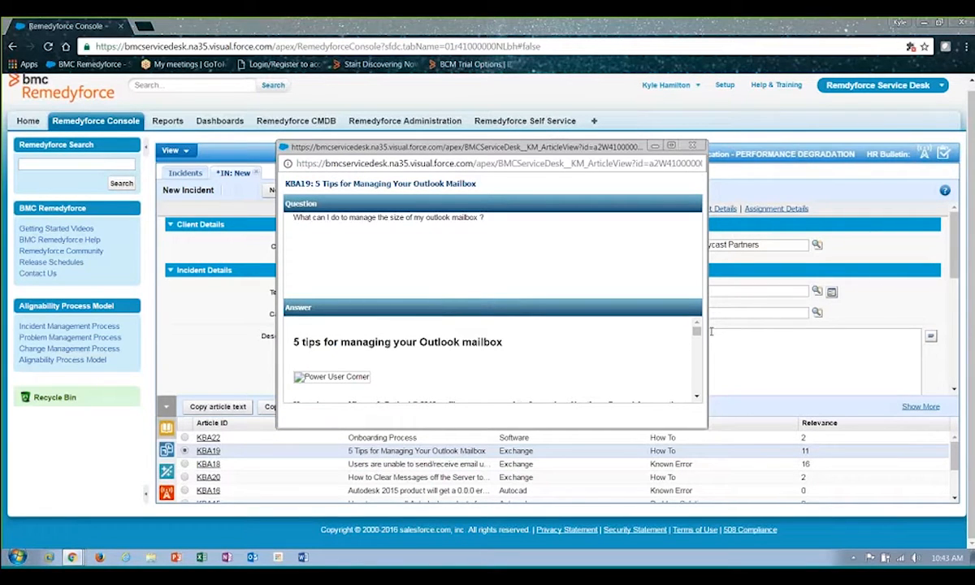
mouse_move(696, 331)
left_mouse_down()
mouse_move(705, 368)
mouse_move(700, 347)
left_mouse_up()
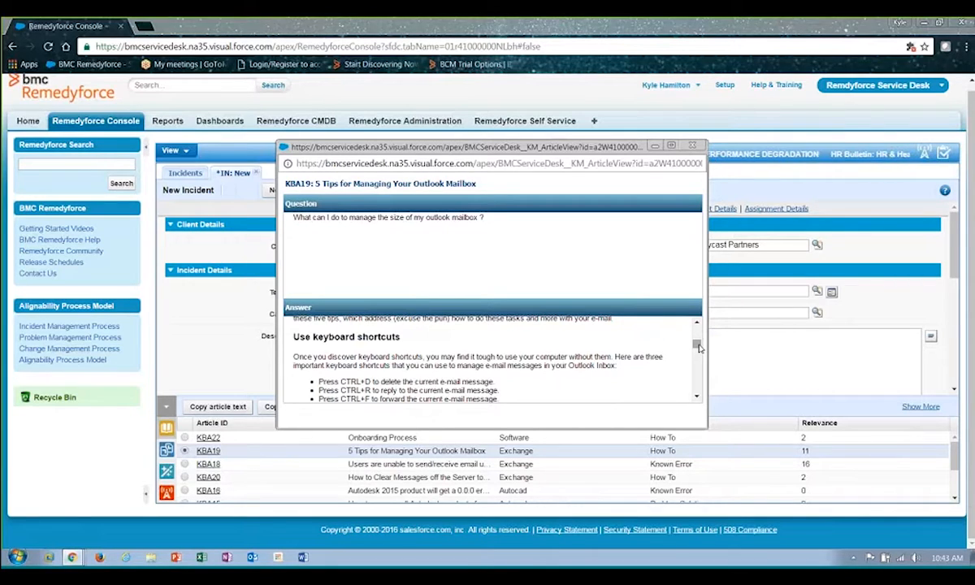
left_click(693, 146)
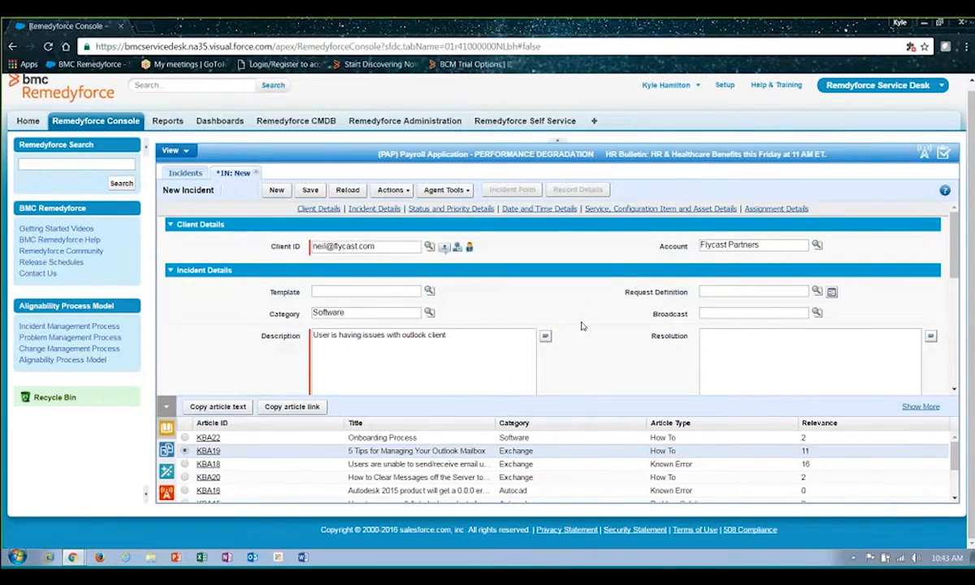
Step: Copy the link of article KBA19 into the incident's resolution
left_click(289, 406)
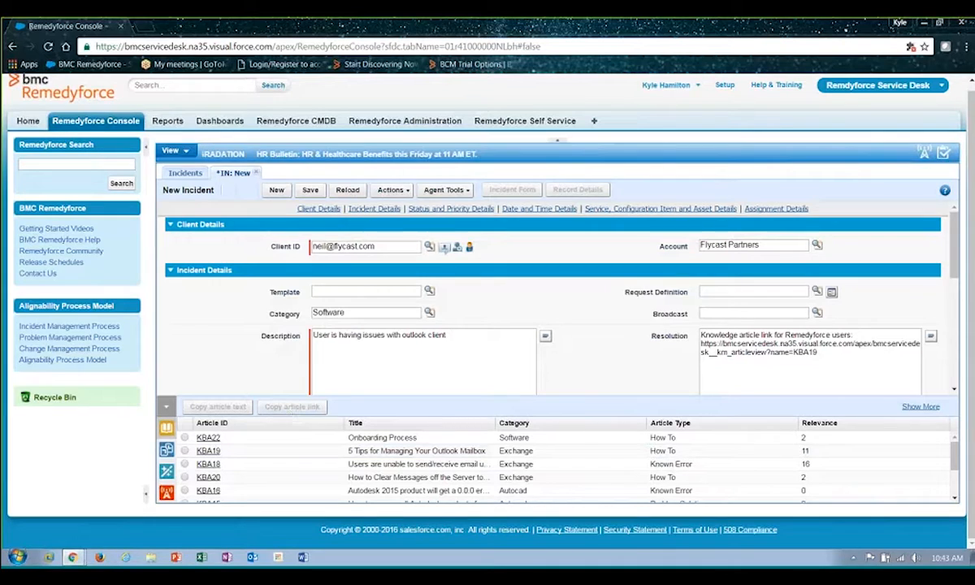
left_click(387, 190)
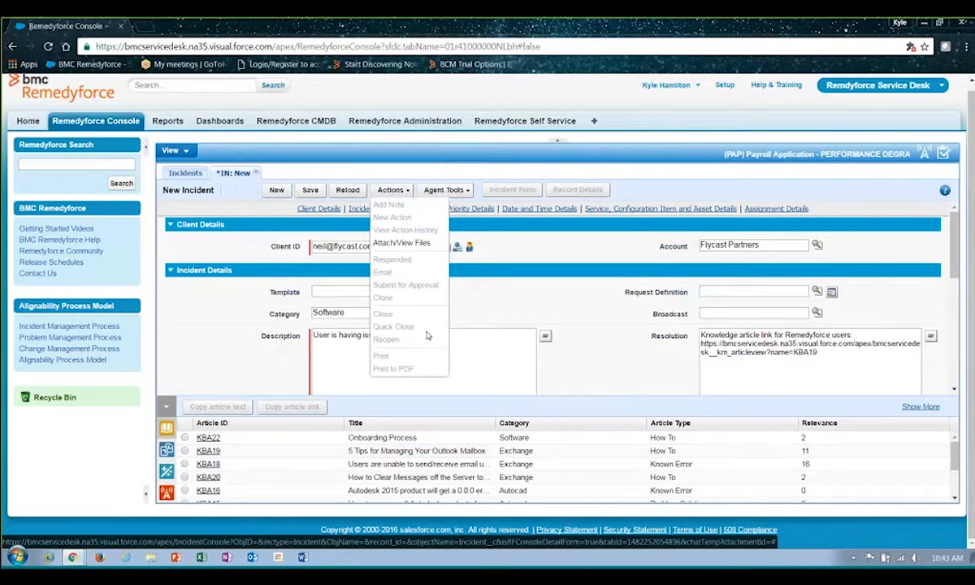
left_click(476, 320)
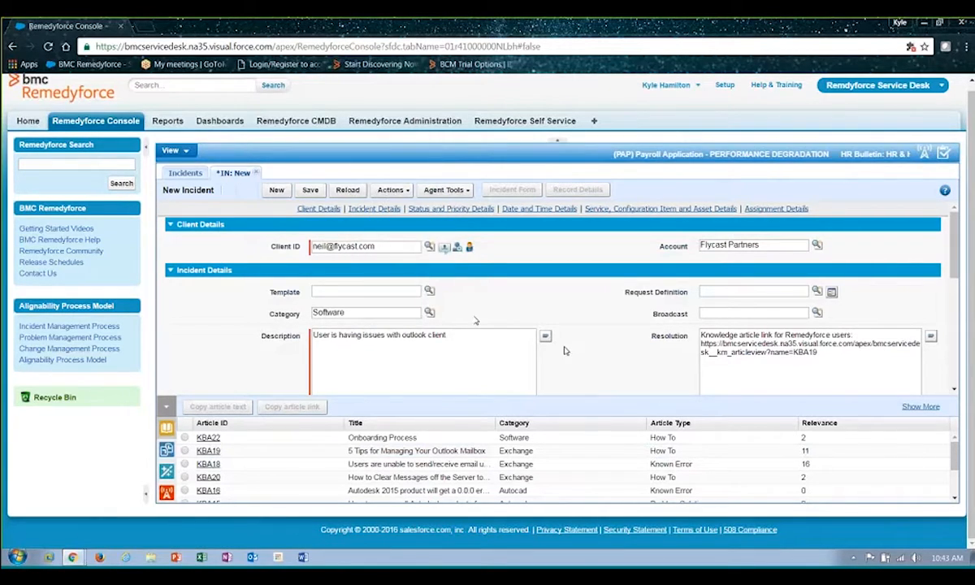
Step: Delete the whole article link text from the incident's resolution
left_click(837, 352)
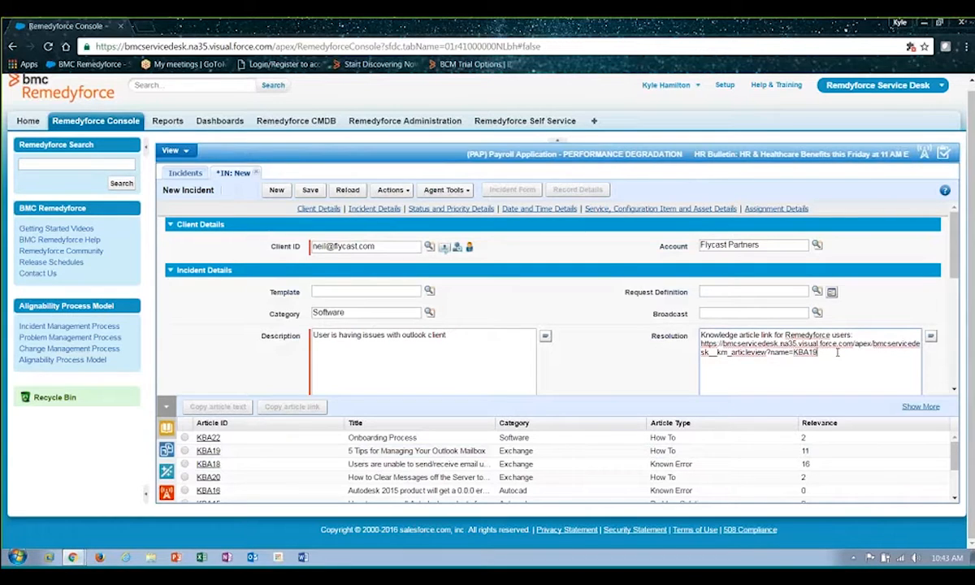
key("ctrl+a")
key("BackSpace")
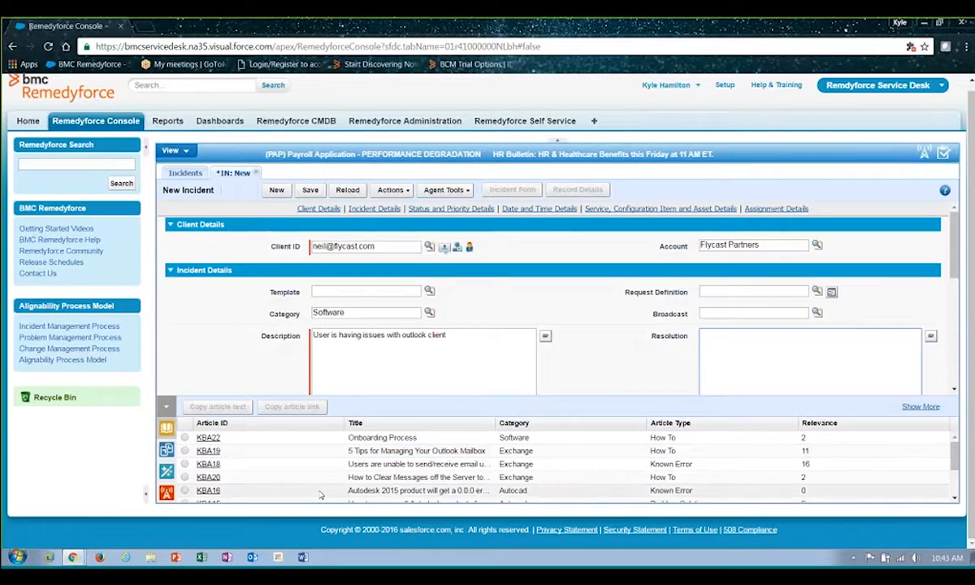
Step: View the suggested related incidents, and apply the suggested Desktop Software Installation template, accepting replacement of the existing field values
left_click(166, 449)
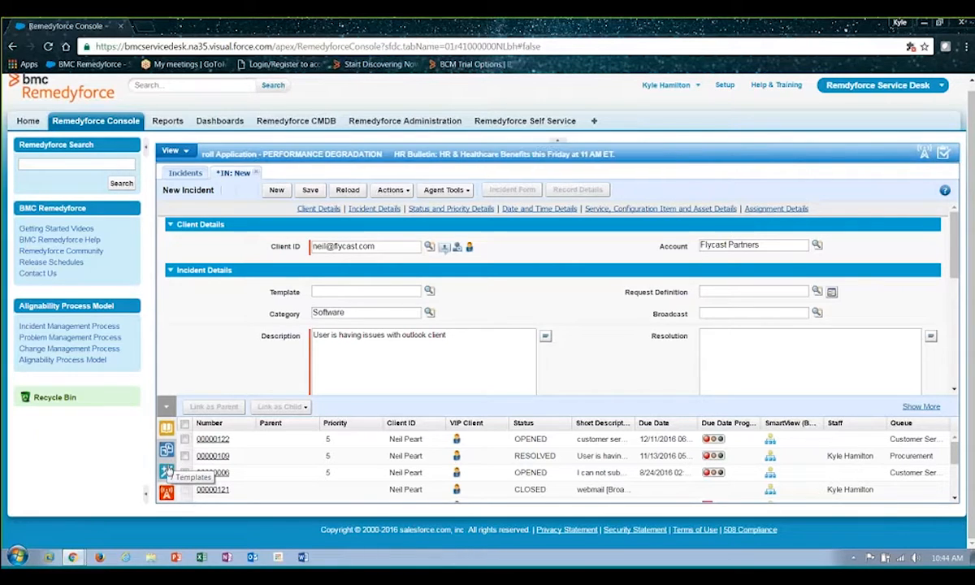
left_click(167, 471)
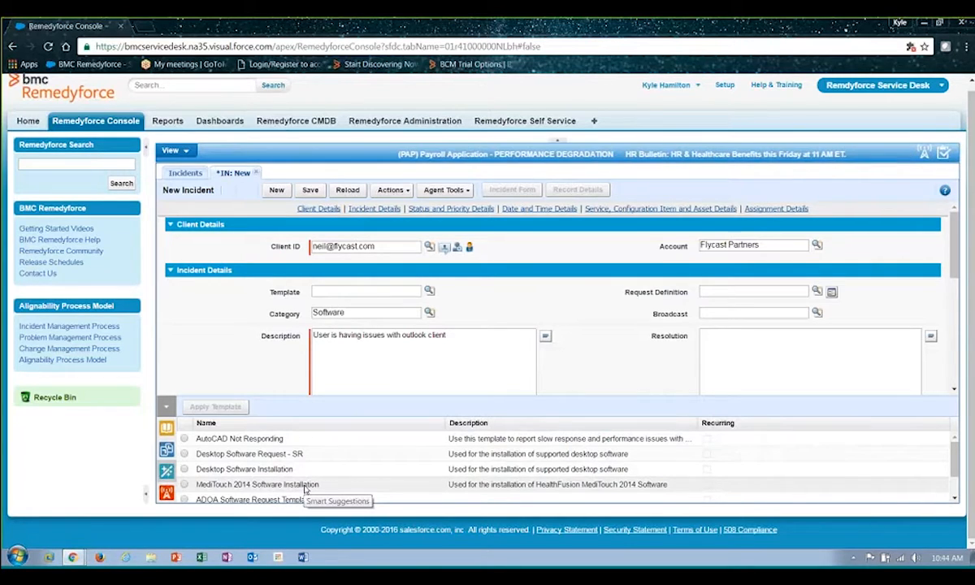
left_click(185, 470)
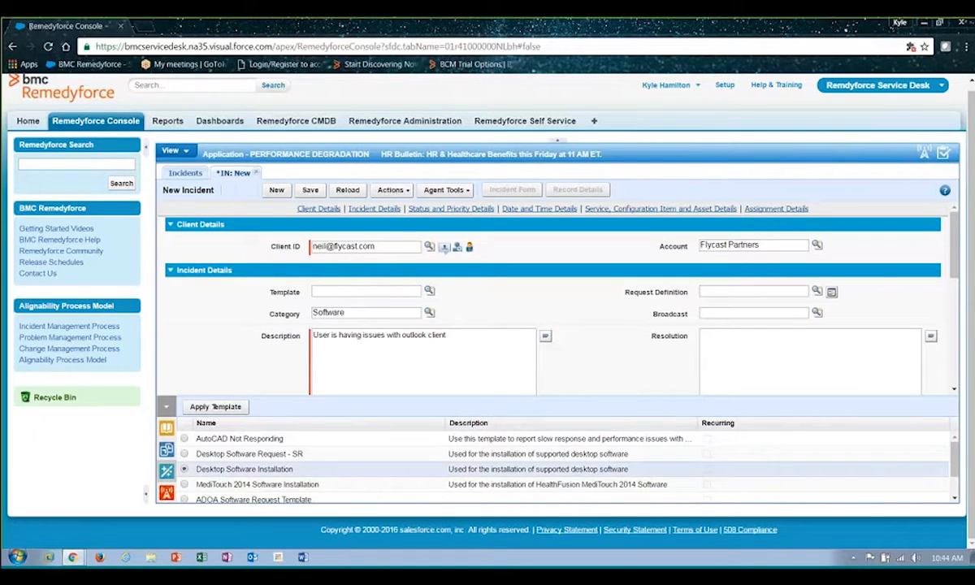
left_click(230, 407)
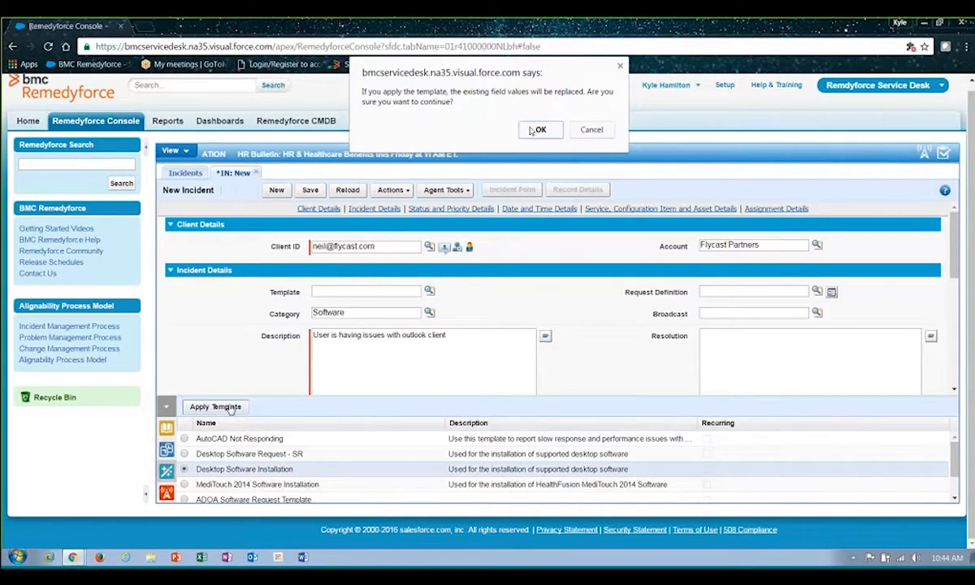
left_click(532, 129)
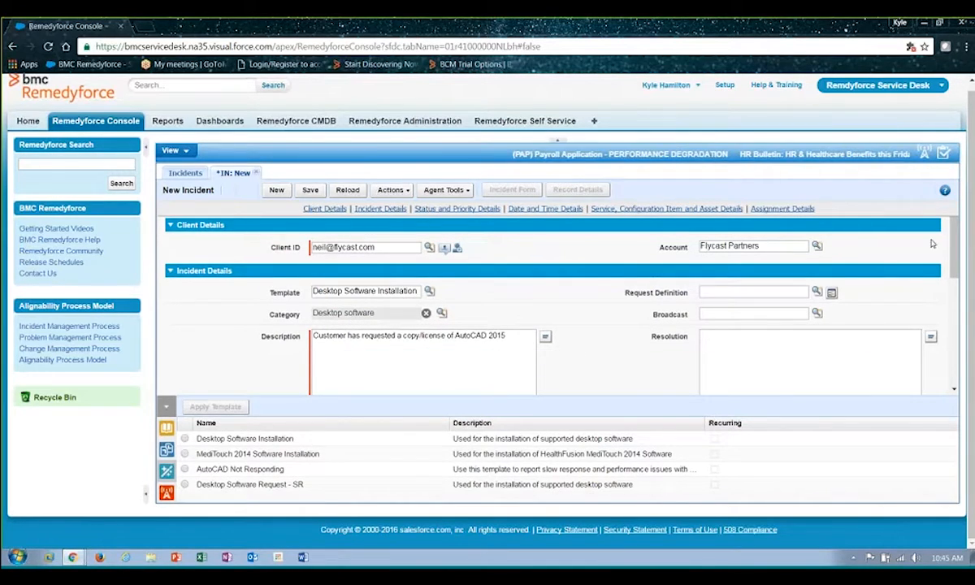
scroll(942, 260, "down", 3)
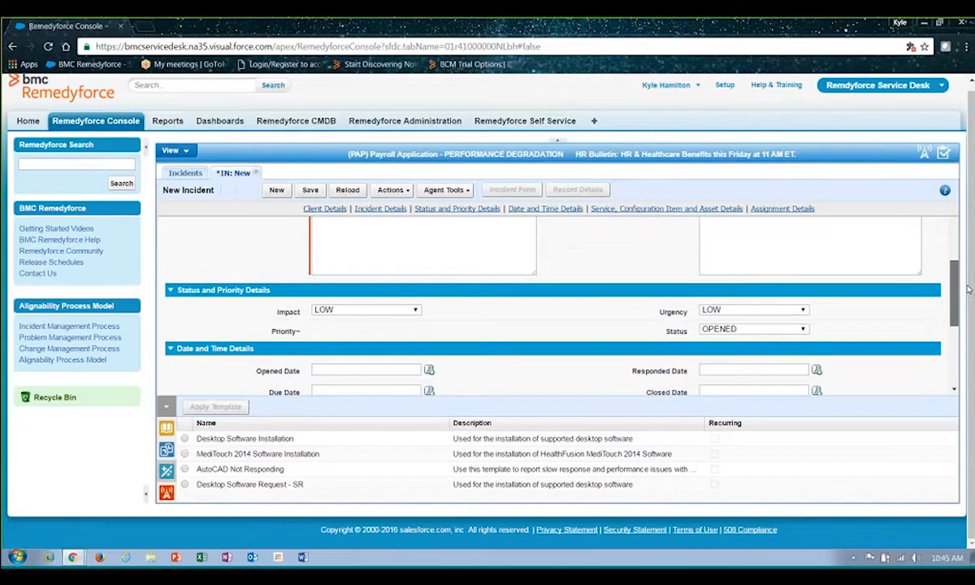
left_click_drag(967, 290, 968, 226)
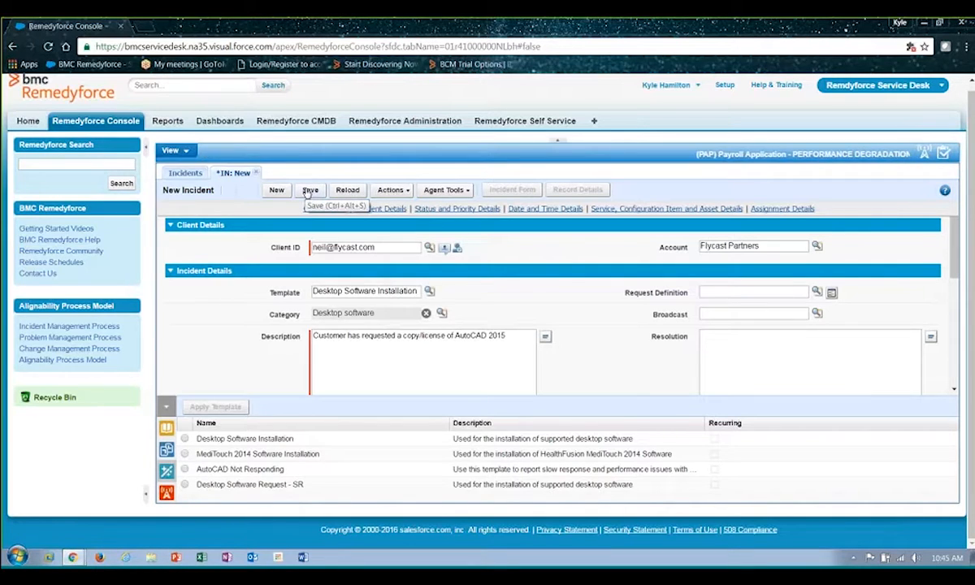
Step: Link the suggested broadcast "CRM App is down" to the incident and save the incident
left_click(168, 496)
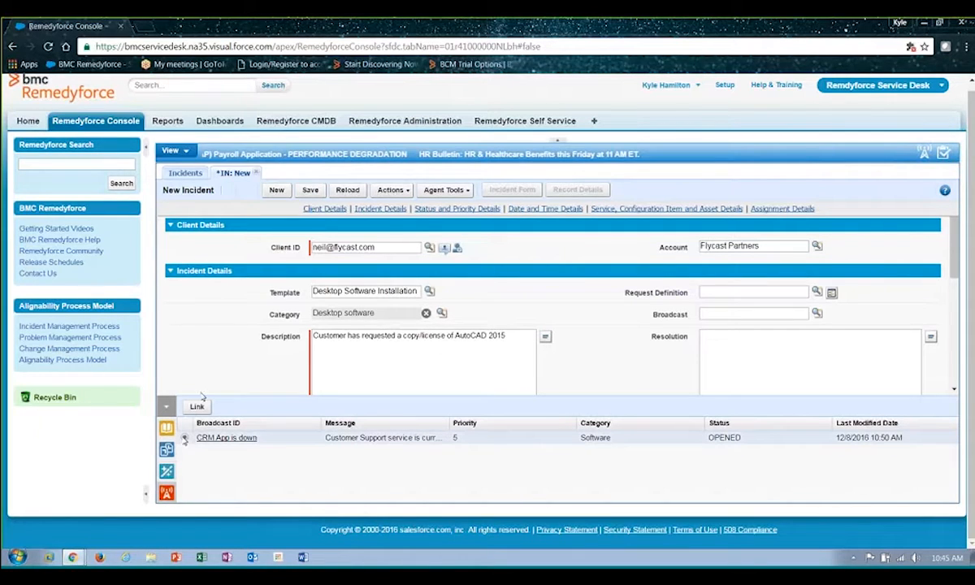
left_click(199, 407)
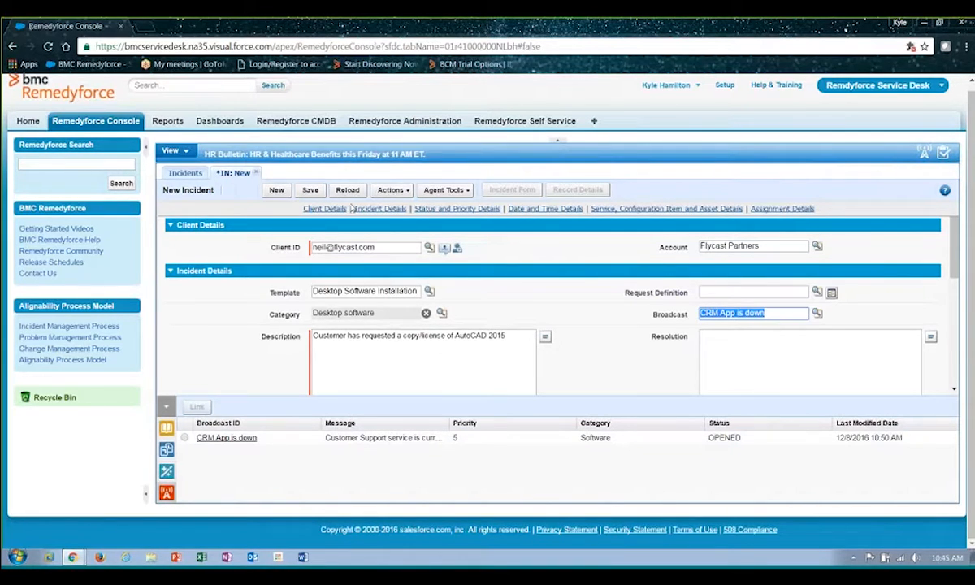
left_click(312, 193)
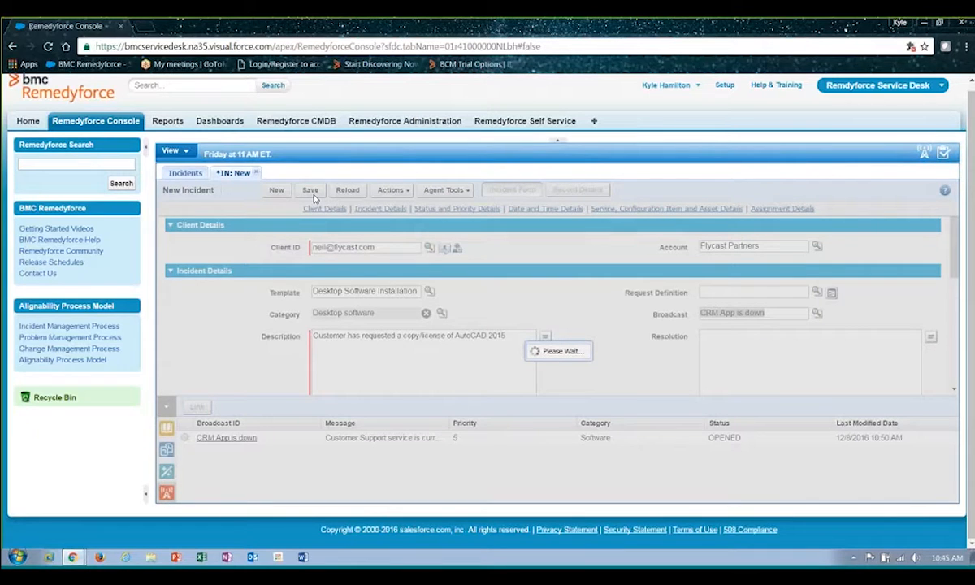